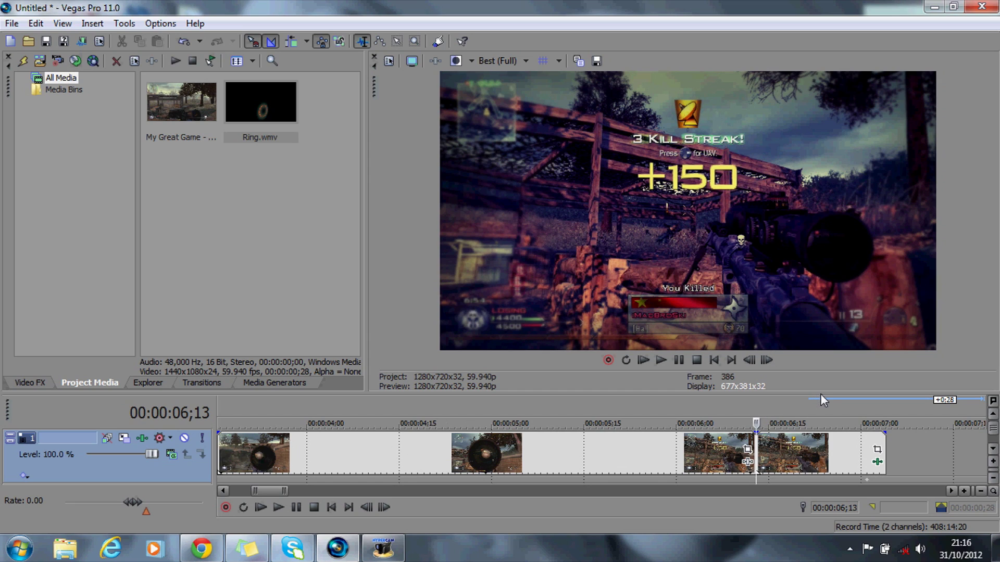
# Step: Go to 00:00:07;02 and open the last clip's TwixtorPRO settings (preset smooth, Speed 0.400)
pyautogui.click(878, 408)
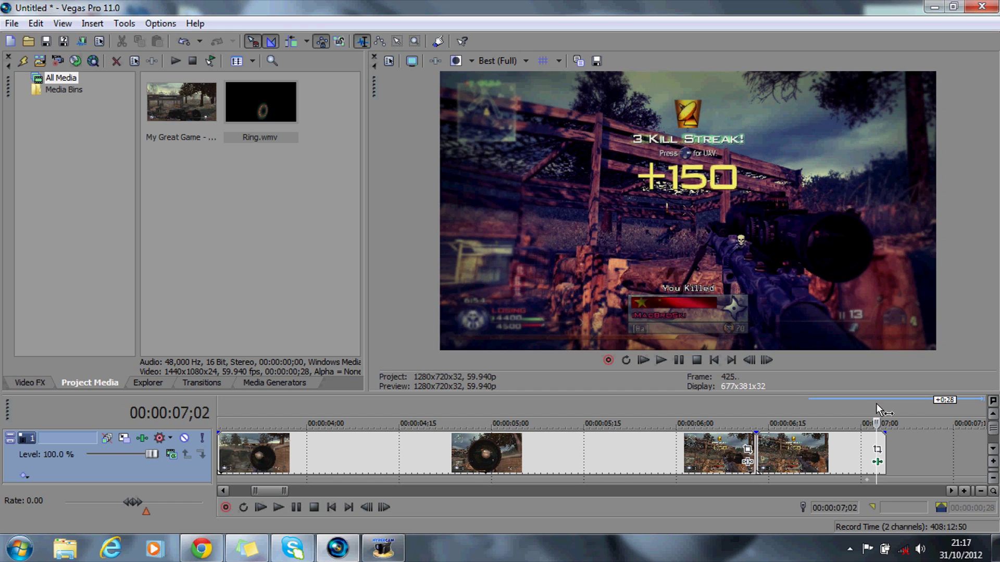
pyautogui.click(878, 462)
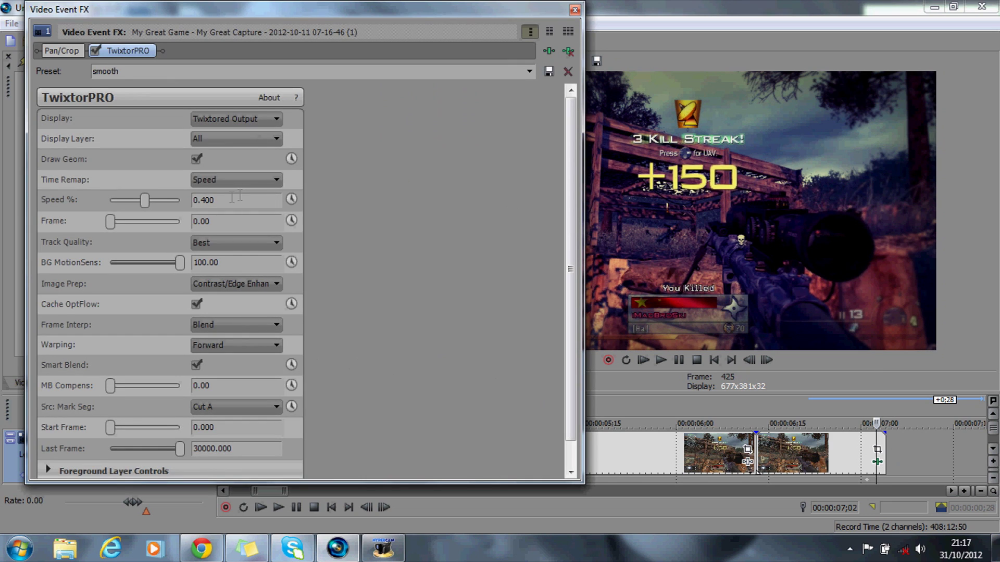
pyautogui.click(575, 9)
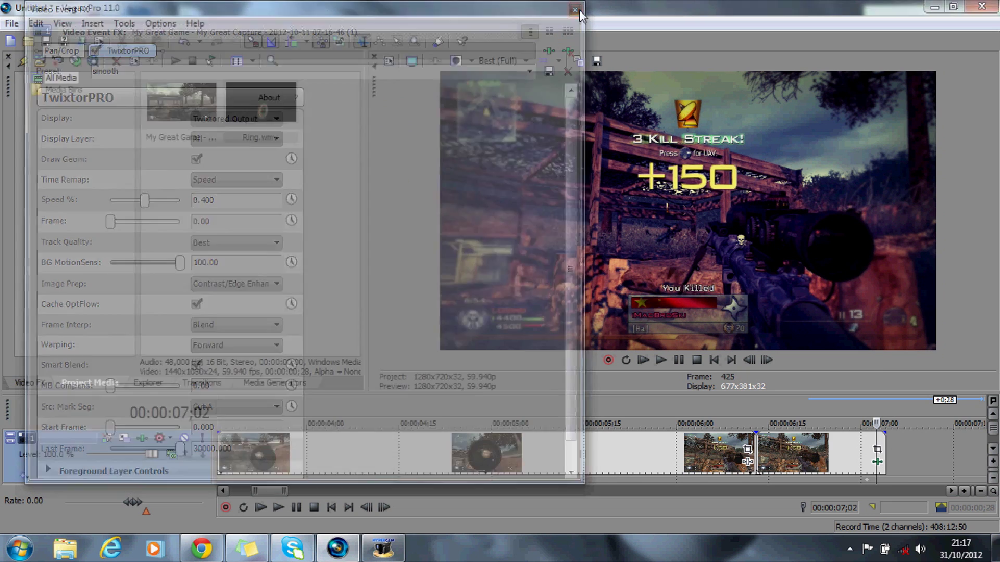
# Step: Insert a new video track and place Ring.wmv on it at 00:00:06;13
pyautogui.click(757, 420)
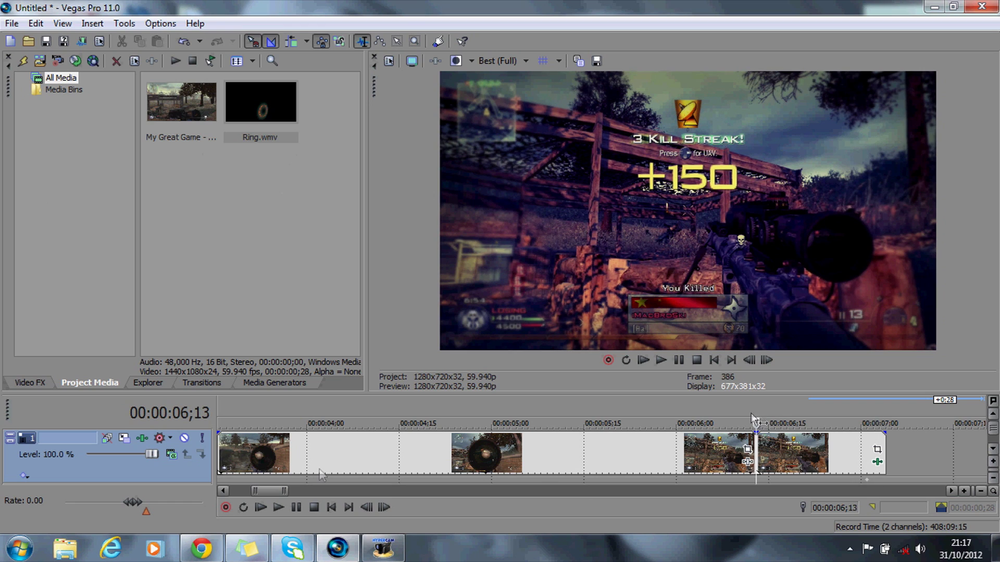
pyautogui.rightClick(201, 493)
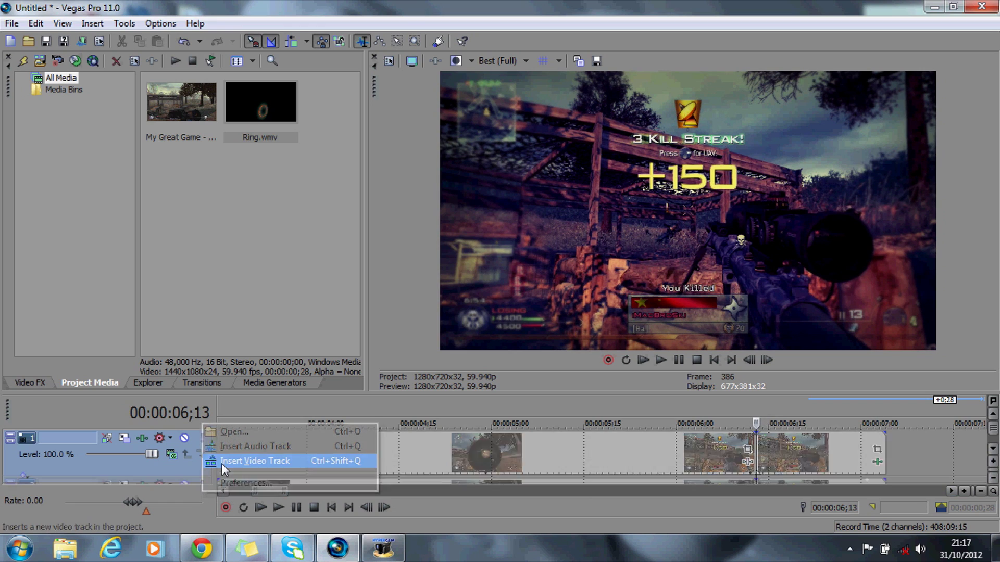
pyautogui.click(244, 461)
pyautogui.click(269, 111)
pyautogui.moveTo(269, 111); pyautogui.dragTo(765, 451)
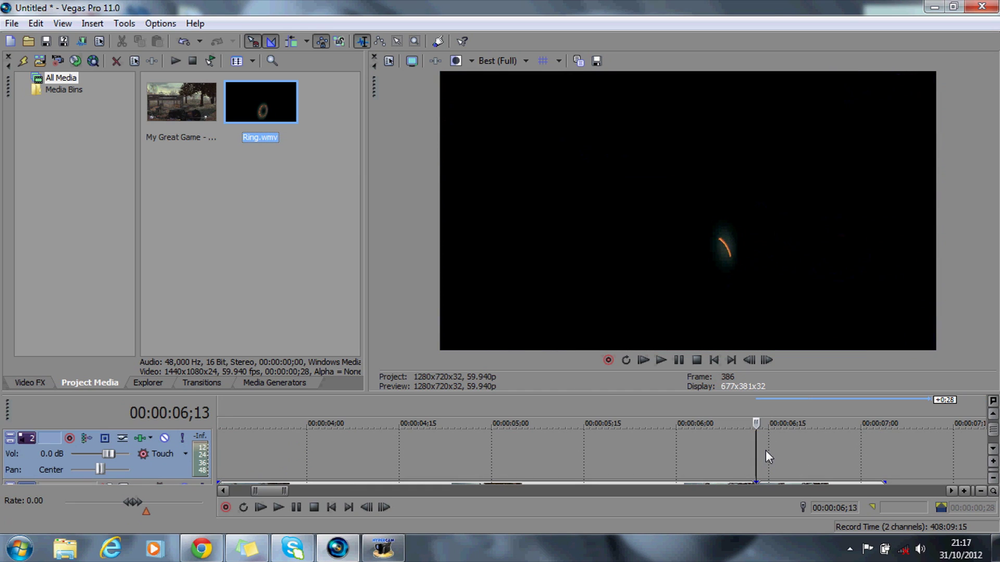
# Step: Delete the Ring clip's audio track and set the ring track's compositing mode to Screen
pyautogui.rightClick(824, 446)
pyautogui.rightClick(824, 446)
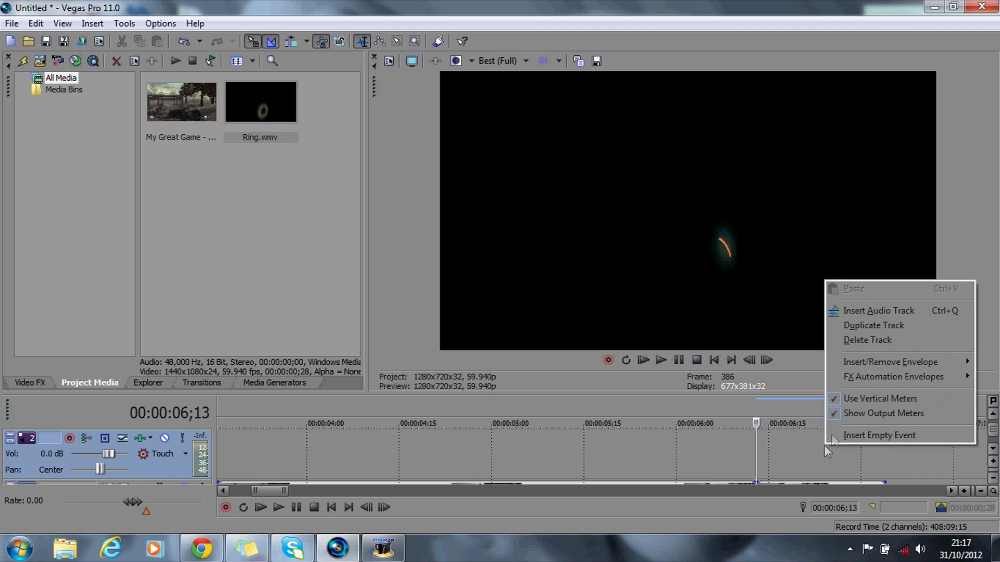
pyautogui.click(869, 340)
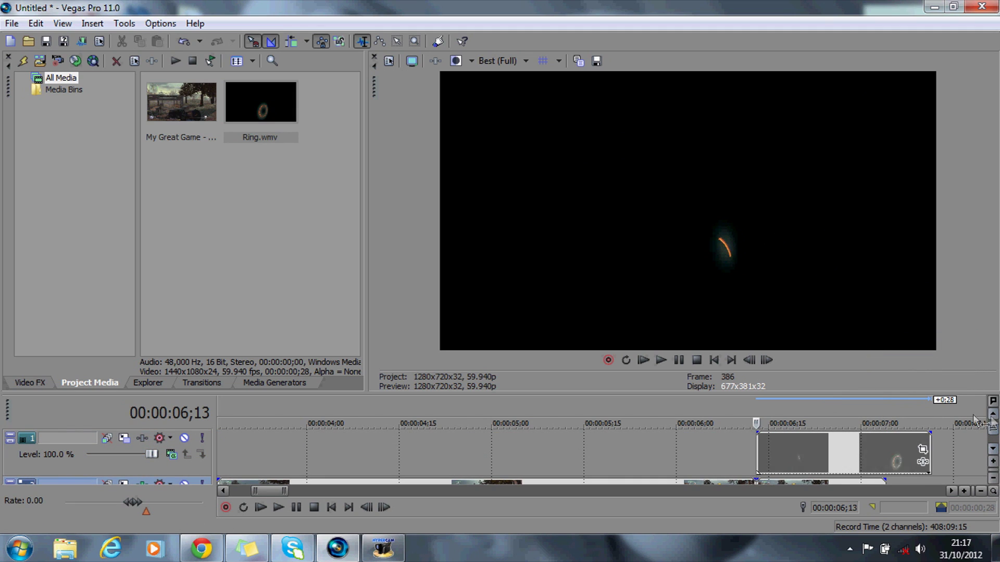
pyautogui.click(167, 455)
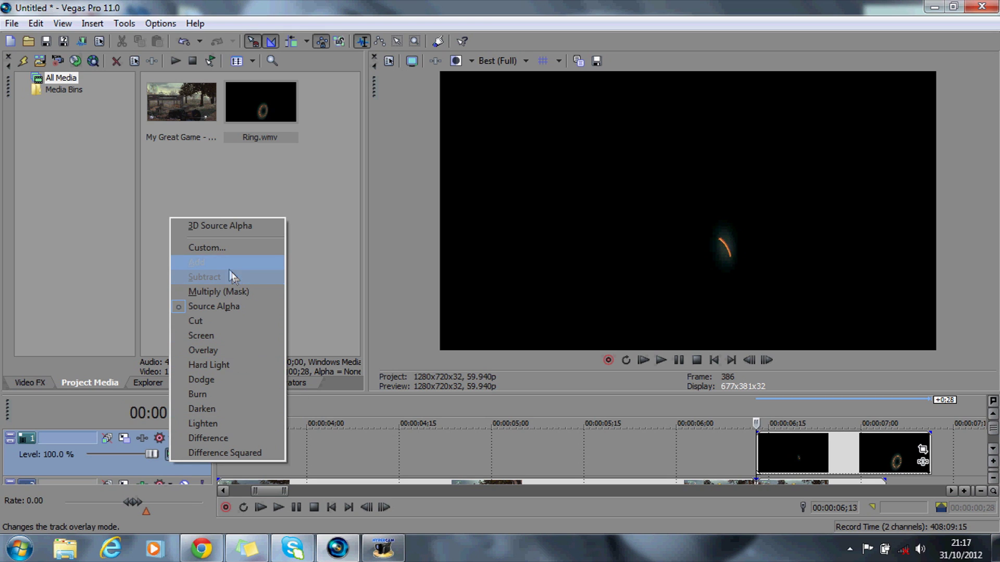
pyautogui.click(231, 335)
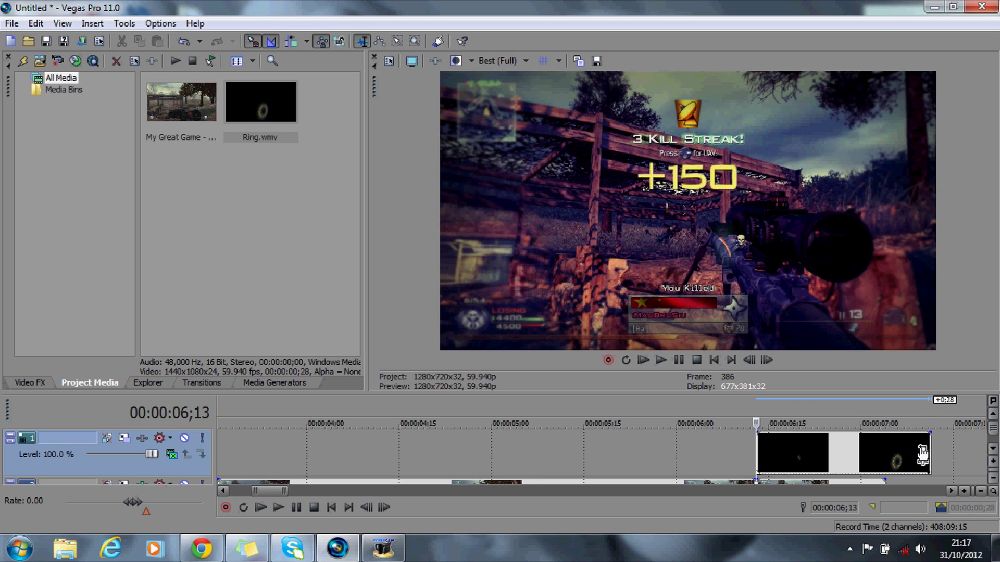
# Step: Shift the Ring clip's Pan/Crop center to X 490.6, Y 707.6 so it surrounds the scope
pyautogui.click(922, 450)
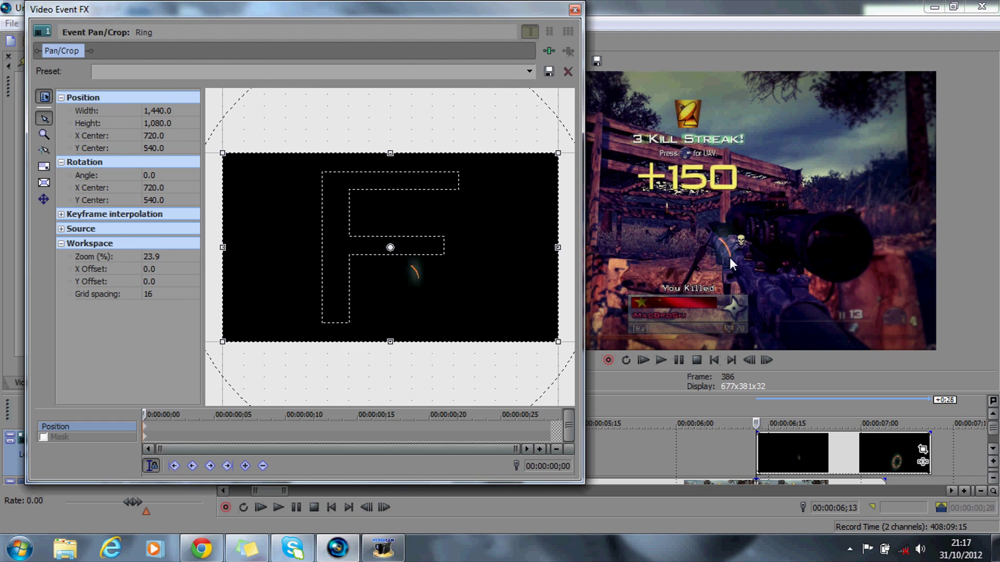
pyautogui.moveTo(526, 233); pyautogui.dragTo(467, 262)
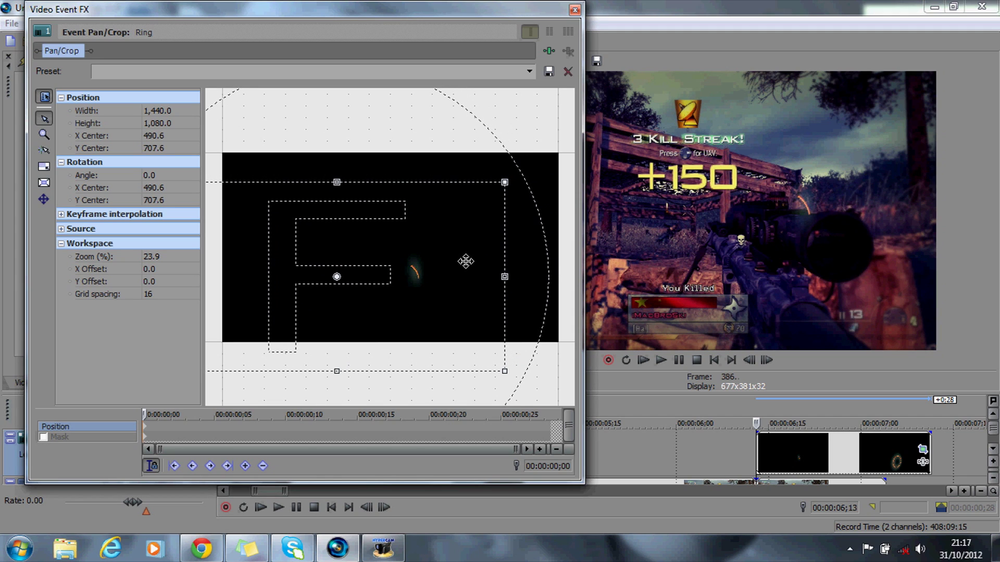
pyautogui.click(575, 10)
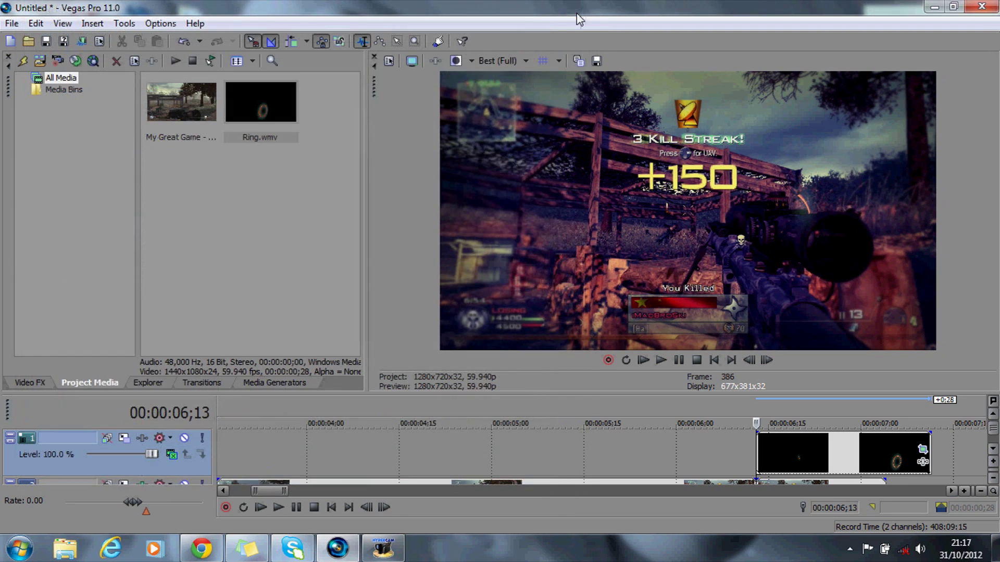
# Step: Jump to 00:00:06;22 and switch the preview quality to Good (Auto)
pyautogui.click(811, 401)
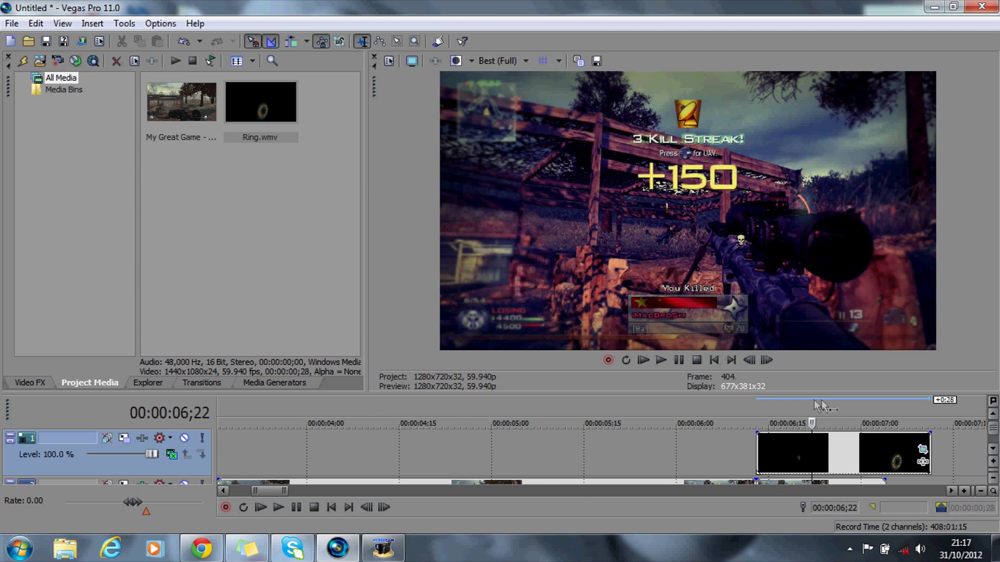
pyautogui.click(510, 61)
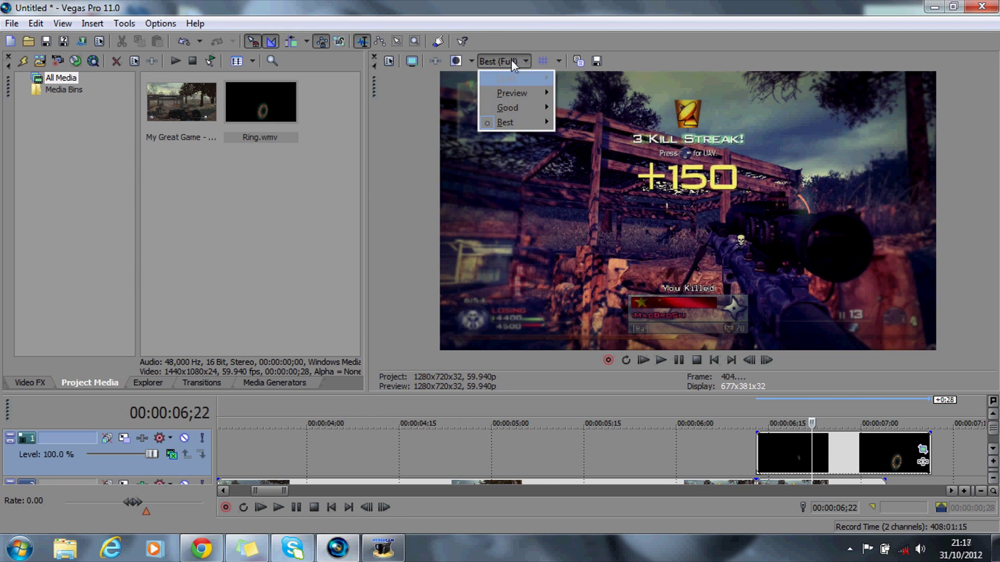
pyautogui.moveTo(514, 107)
pyautogui.click(565, 105)
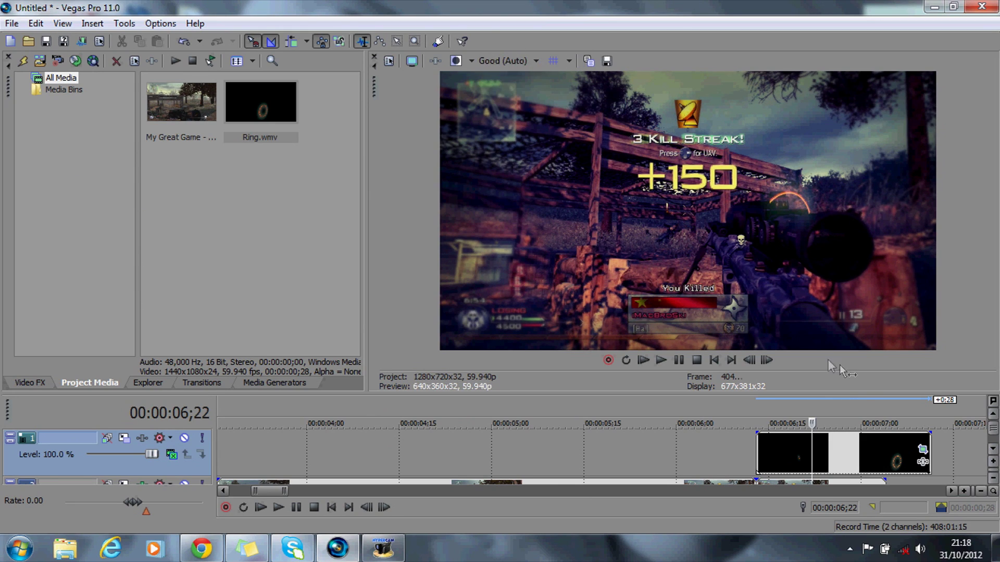
# Step: Step through to 00:00:07;03, frame 427, to check the ring around the rifle's scope
pyautogui.click(864, 413)
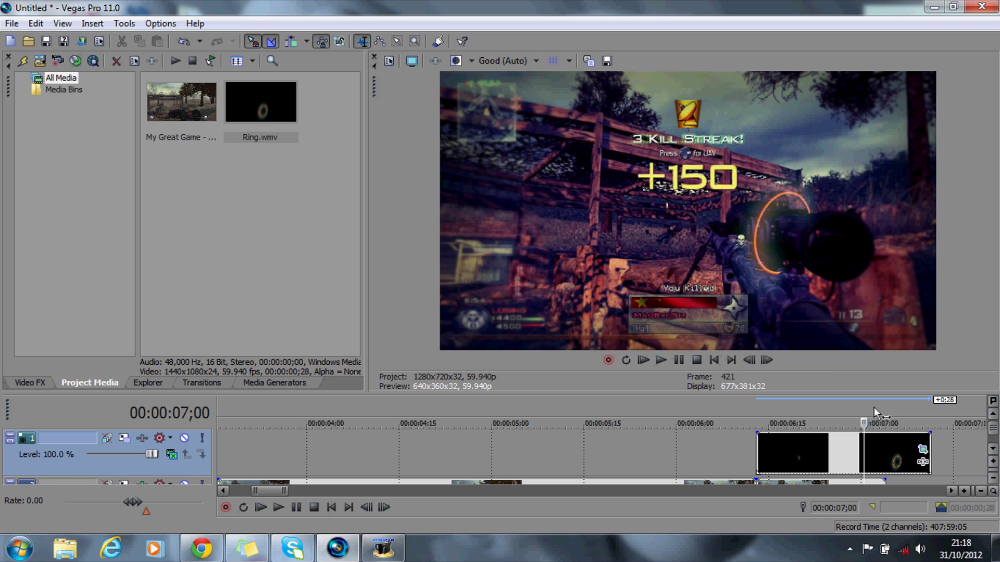
pyautogui.click(878, 410)
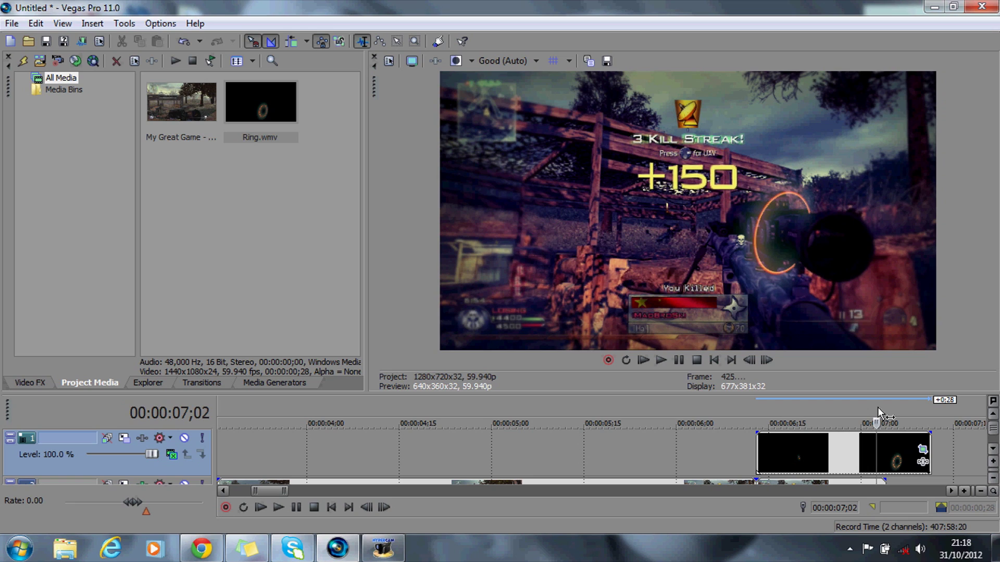
pyautogui.click(767, 360)
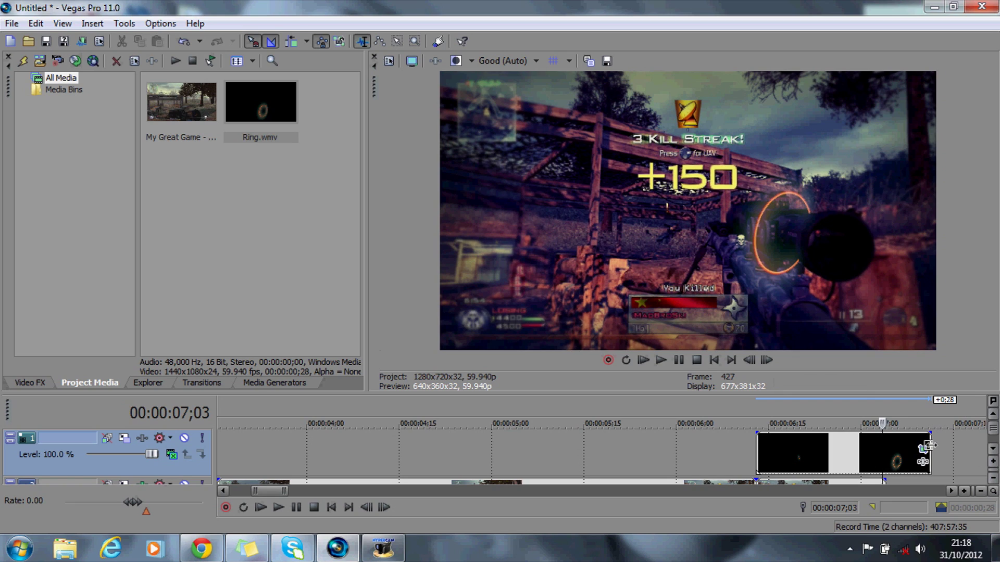
# Step: Trim the Ring clip to end at 07;03 and mute the gameplay track, leaving only the ring
pyautogui.click(964, 491)
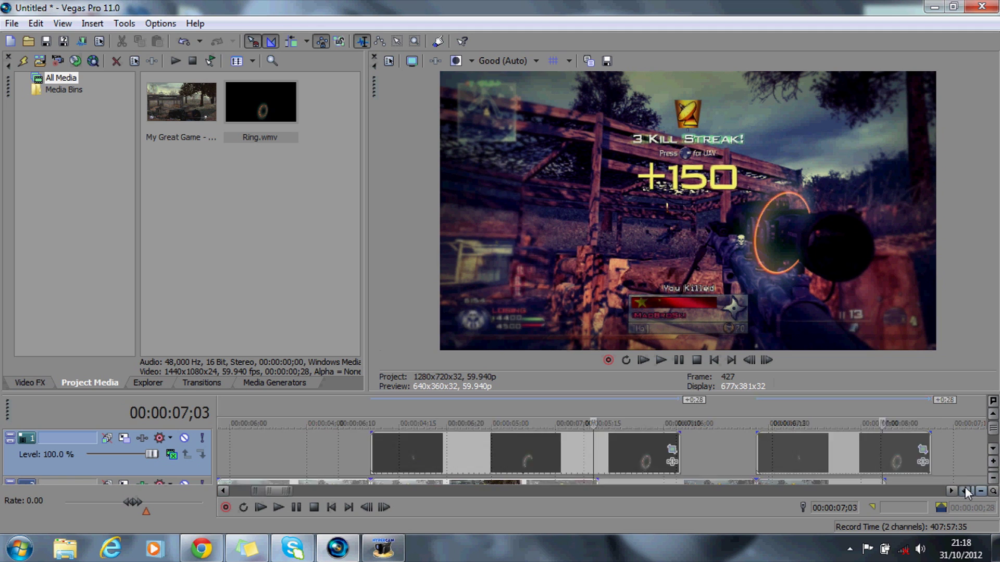
pyautogui.click(964, 490)
pyautogui.click(964, 490)
pyautogui.moveTo(765, 443); pyautogui.dragTo(603, 440)
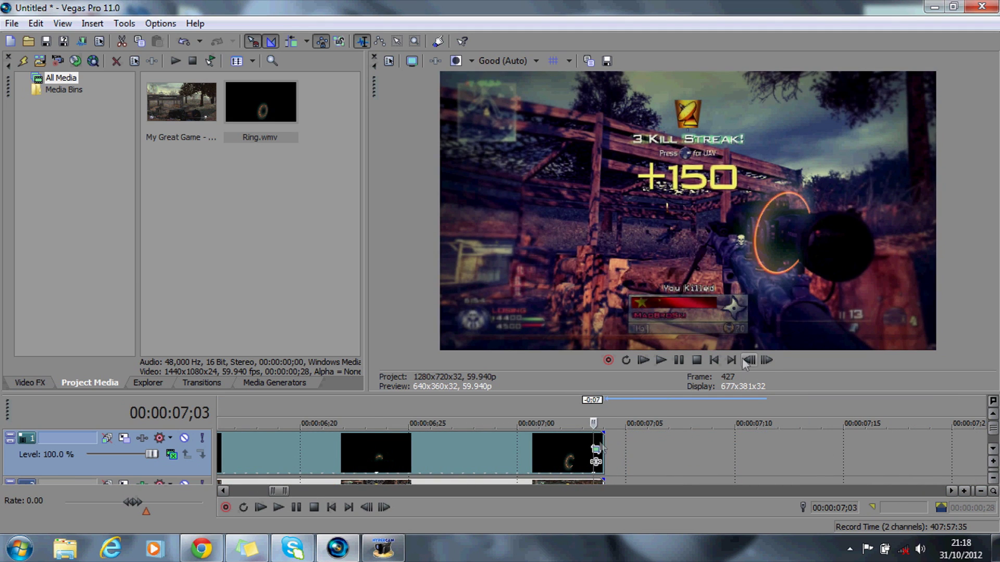
pyautogui.click(766, 360)
pyautogui.click(749, 360)
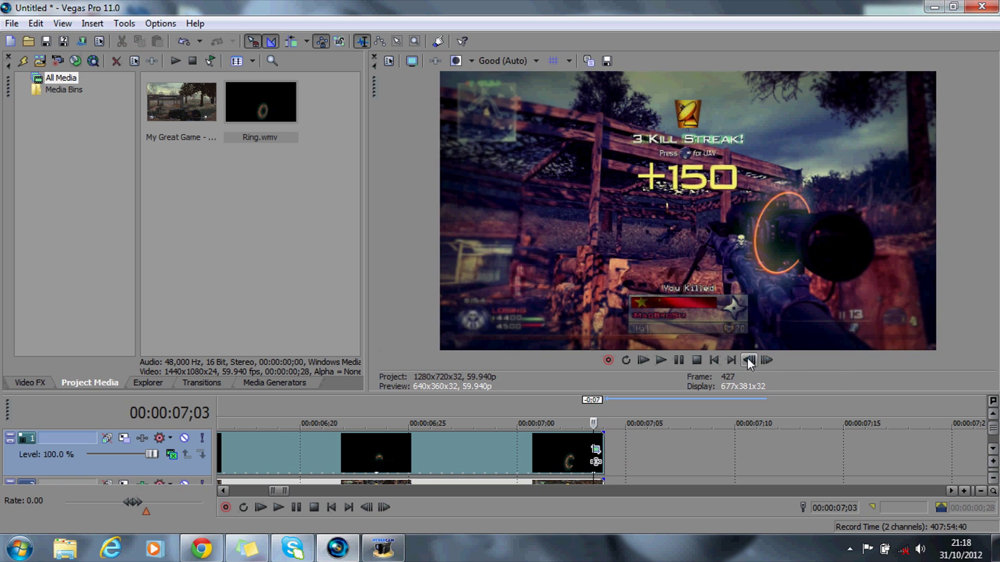
pyautogui.click(185, 484)
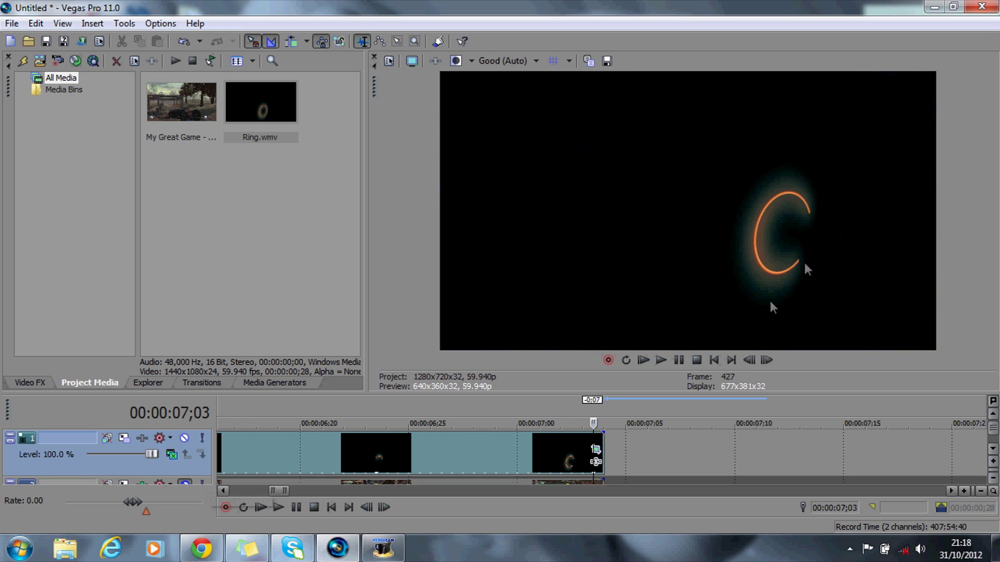
# Step: Set the preview quality to Best (Full)
pyautogui.click(504, 61)
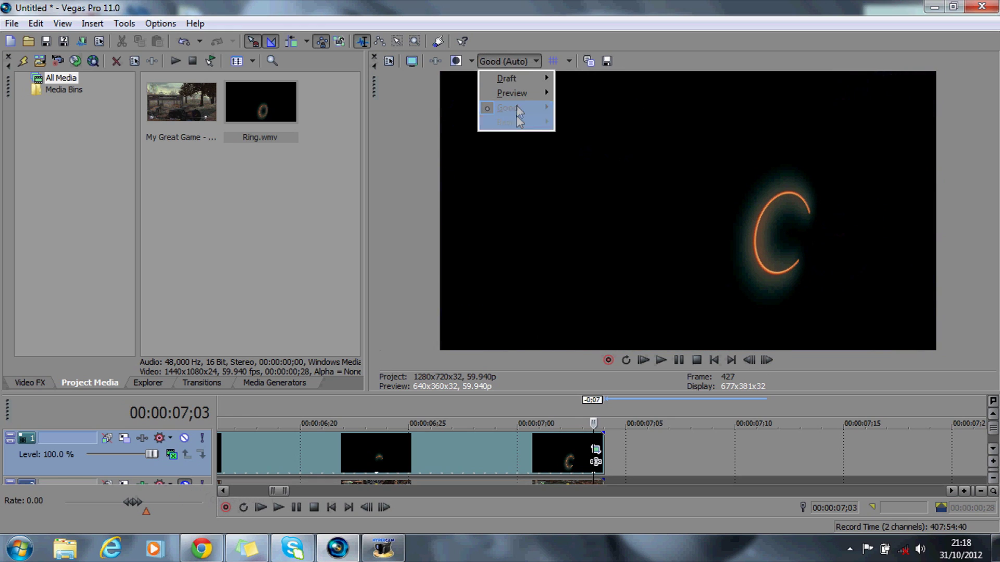
pyautogui.moveTo(507, 122)
pyautogui.click(573, 136)
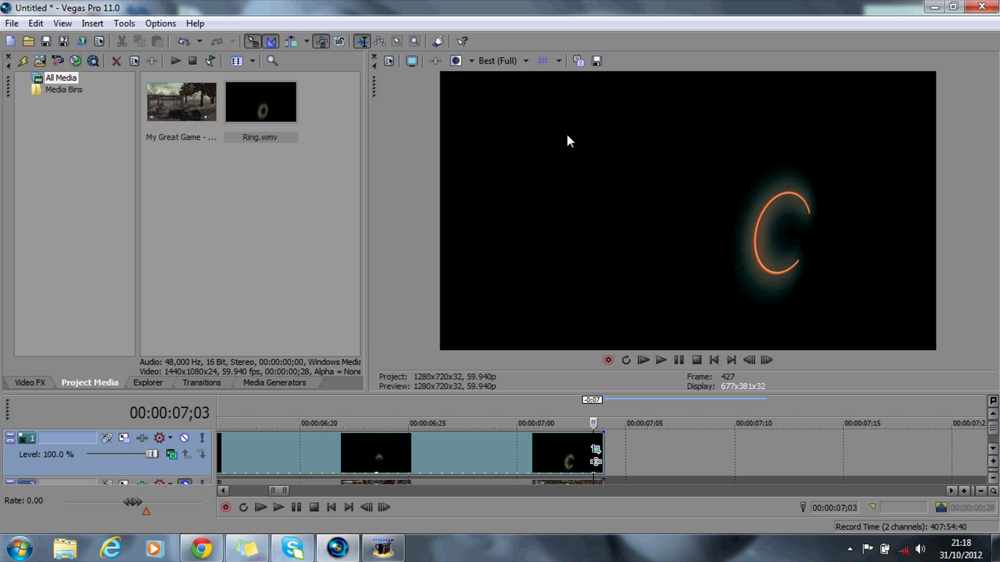
# Step: Save the current frame as Image12.jpg and place the still right after the Ring clip
pyautogui.click(598, 60)
pyautogui.click(719, 419)
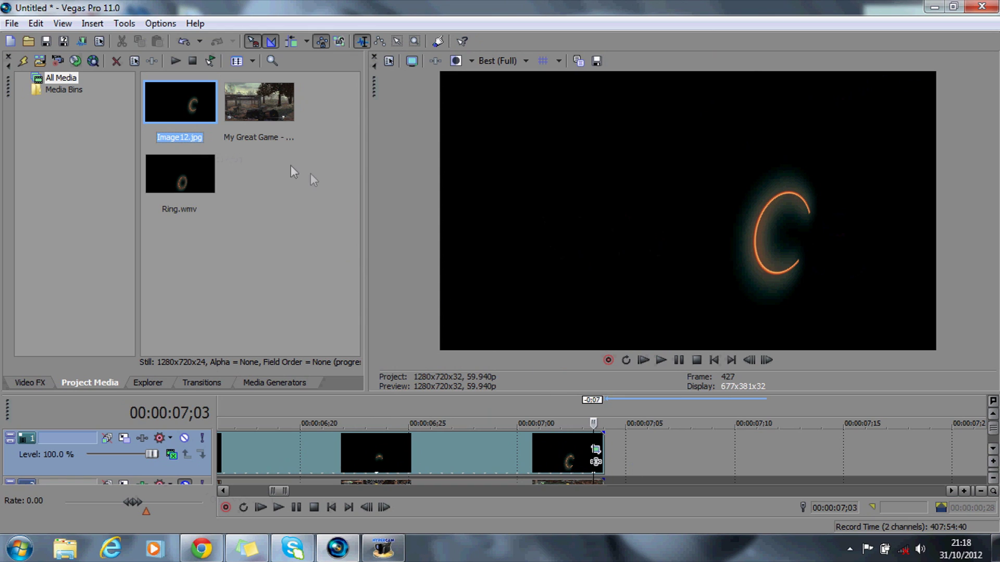
pyautogui.moveTo(192, 102); pyautogui.dragTo(604, 461)
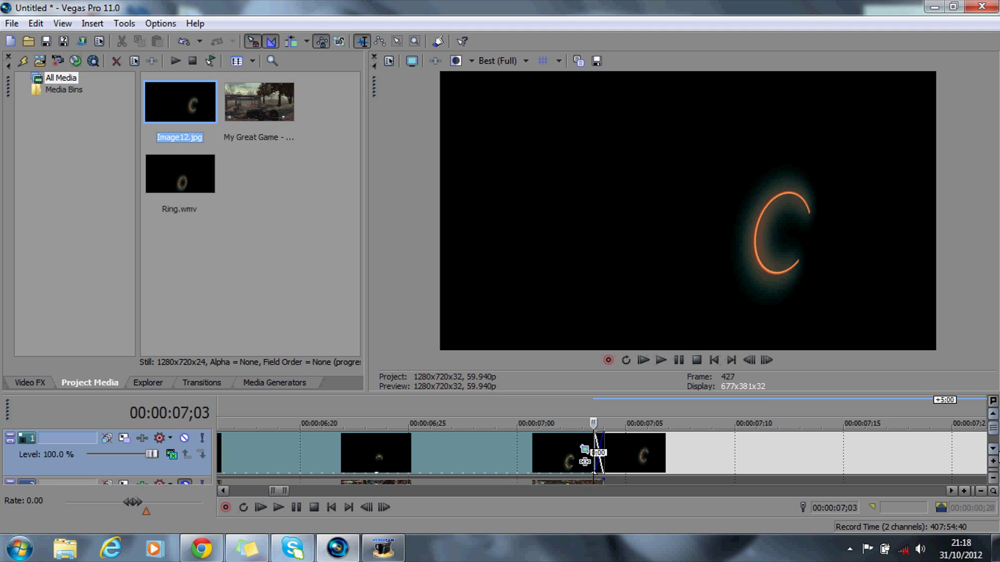
pyautogui.scroll(-1, 585, 461)
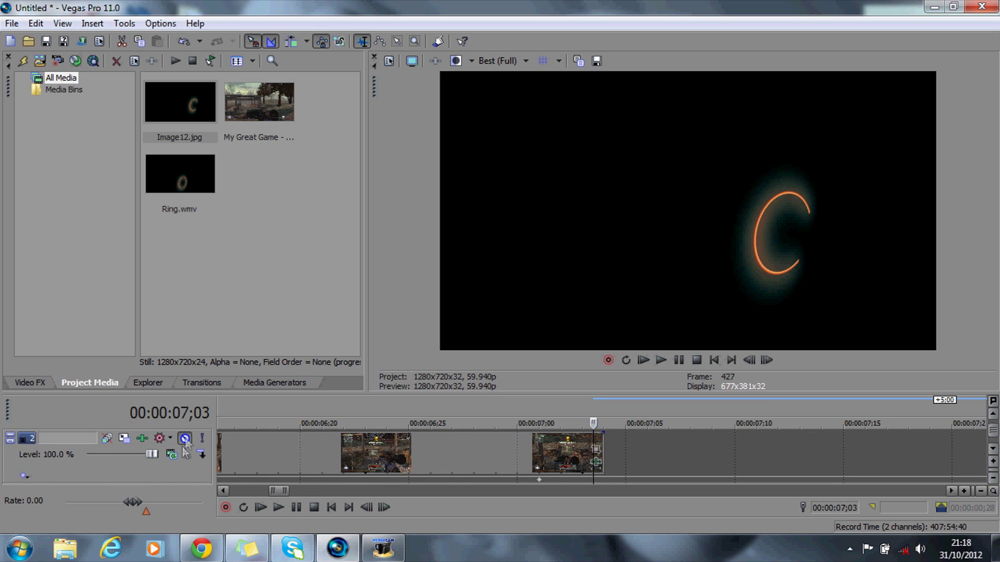
# Step: Extend the gameplay clip under the still, move to 00:00:07;07, and unmute the gameplay track
pyautogui.moveTo(603, 452); pyautogui.dragTo(773, 452)
pyautogui.click(680, 405)
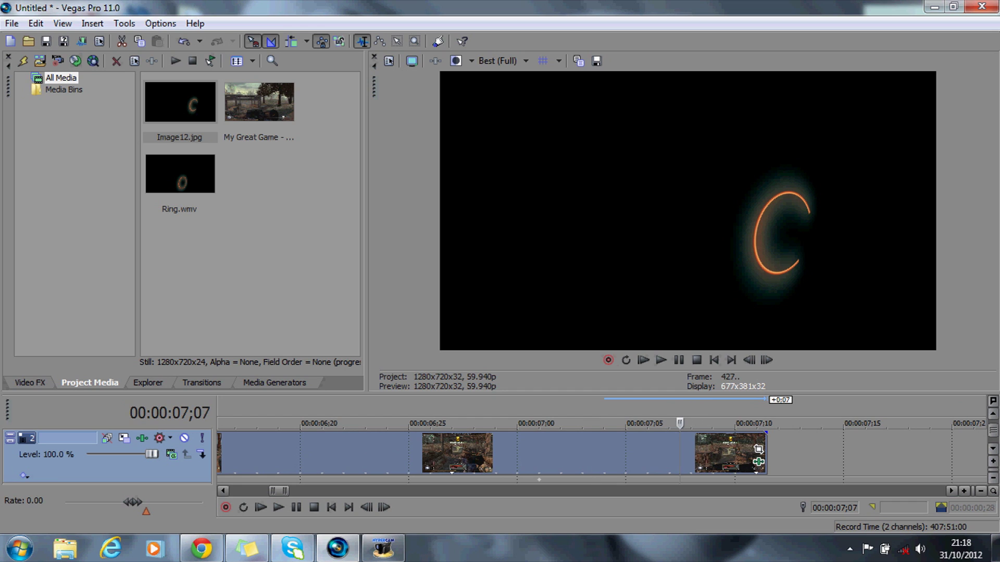
pyautogui.click(993, 415)
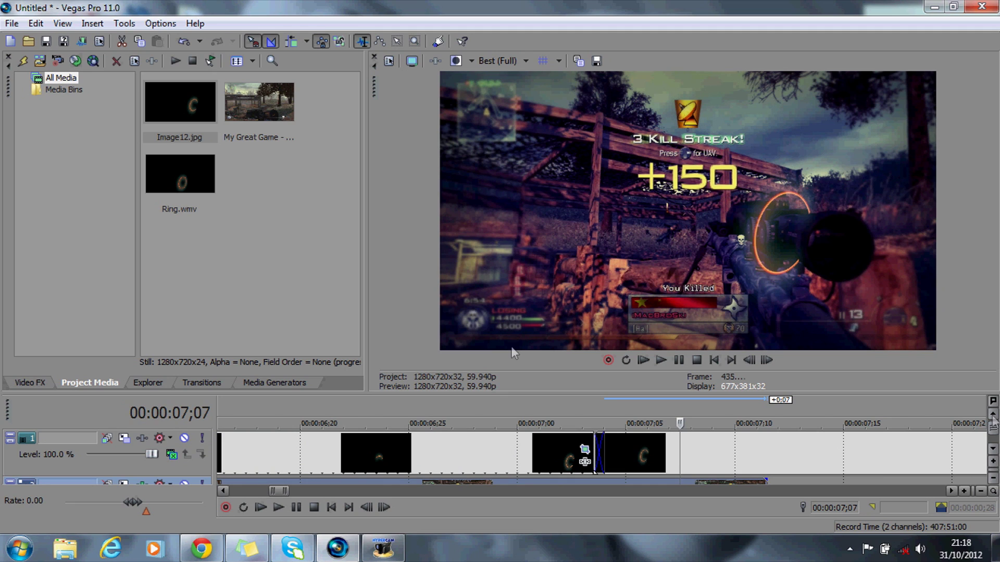
pyautogui.moveTo(280, 486); pyautogui.dragTo(262, 489)
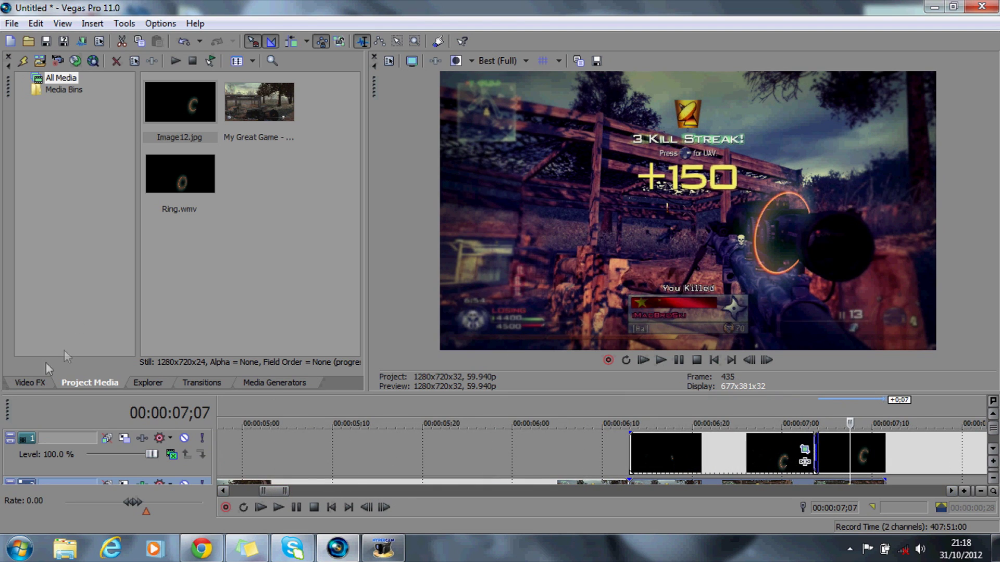
pyautogui.click(37, 380)
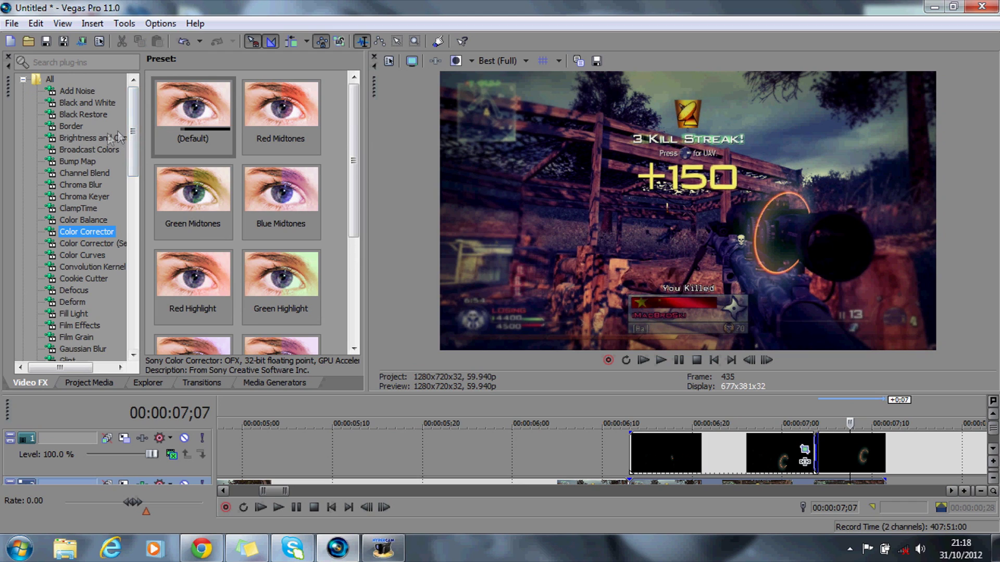
# Step: Apply Color Corrector to the Ring clip with High 212.1, 0.8066 and Mid 211.36, 0.9759
pyautogui.moveTo(221, 138); pyautogui.dragTo(702, 444)
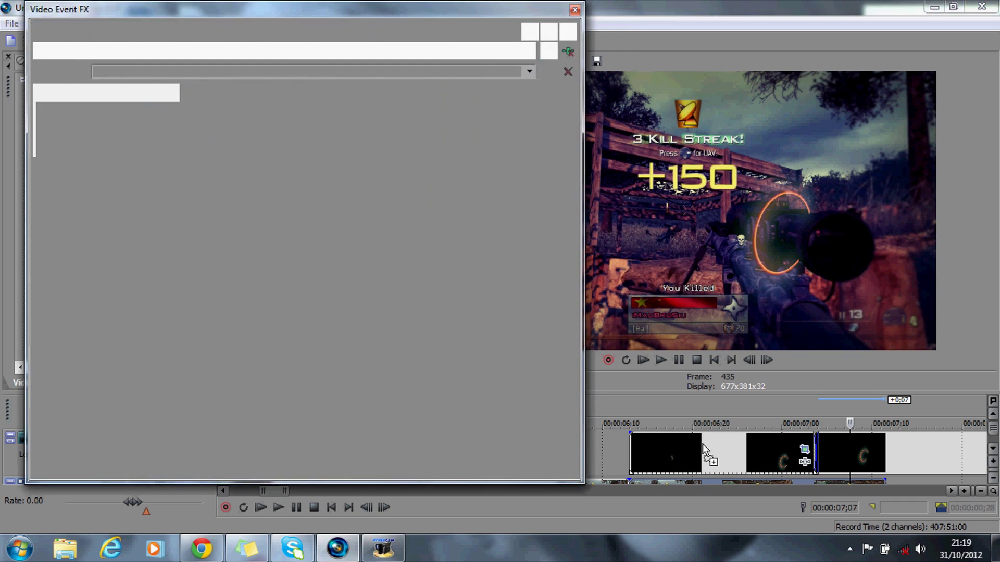
pyautogui.click(735, 410)
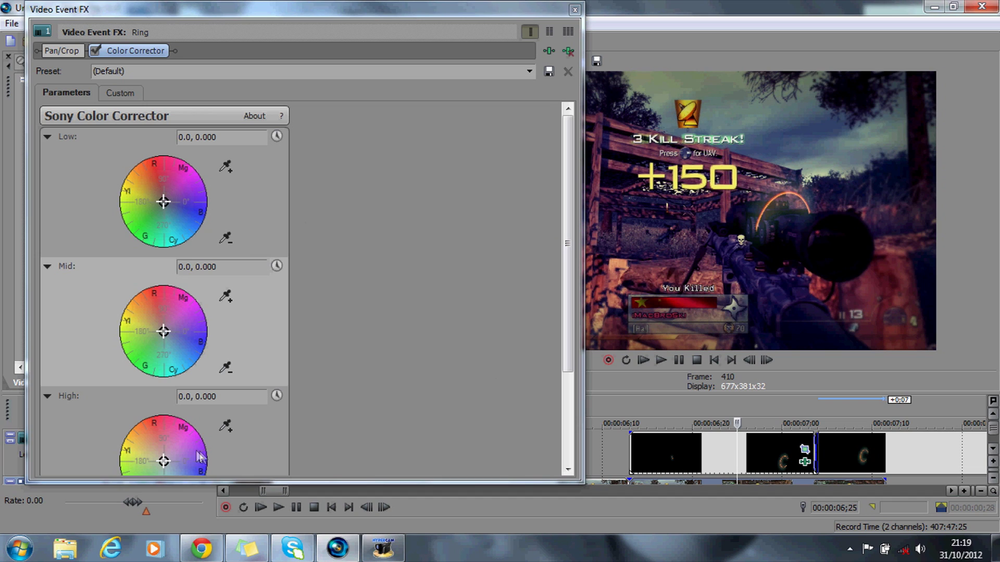
pyautogui.moveTo(163, 463); pyautogui.dragTo(134, 474)
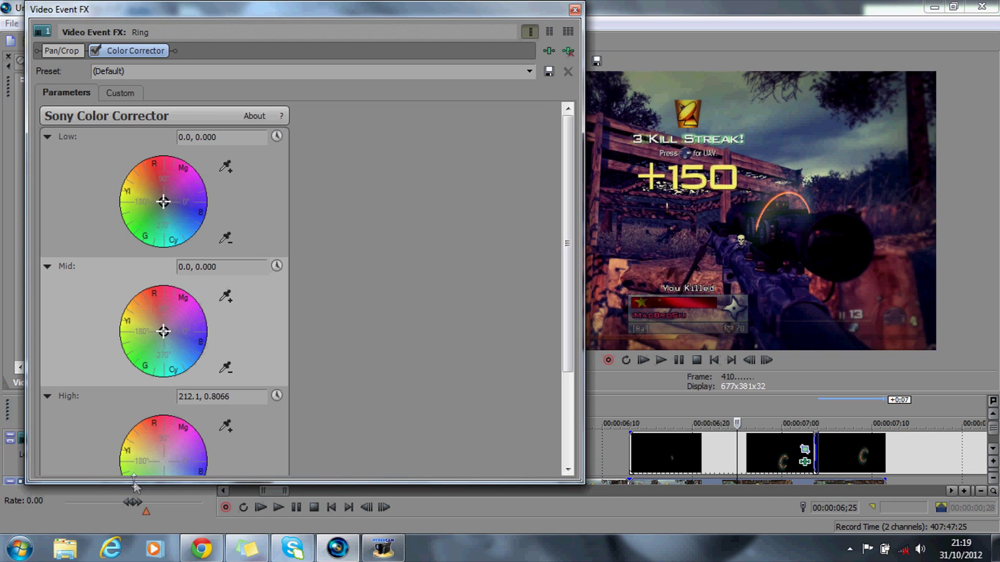
pyautogui.moveTo(164, 331); pyautogui.dragTo(128, 357)
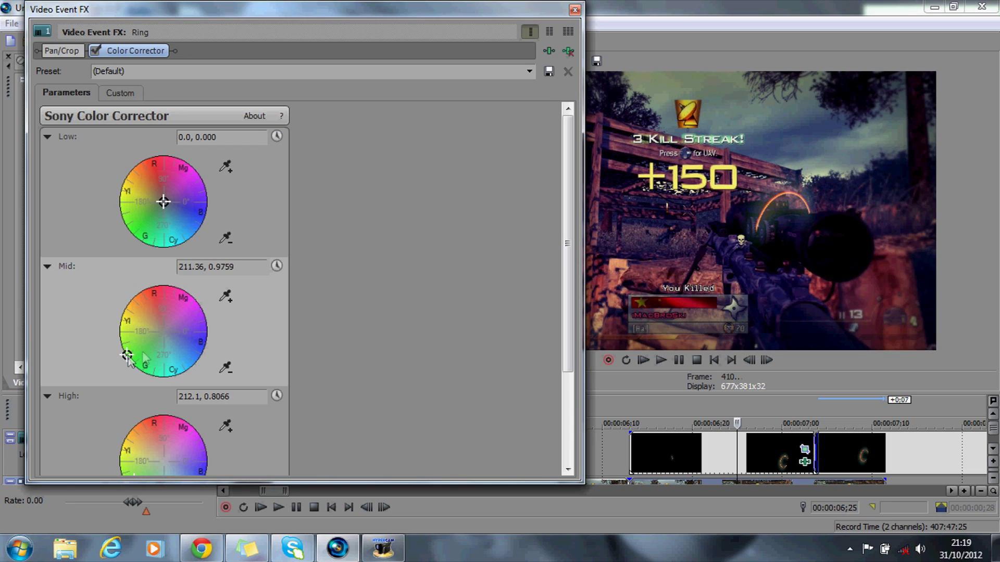